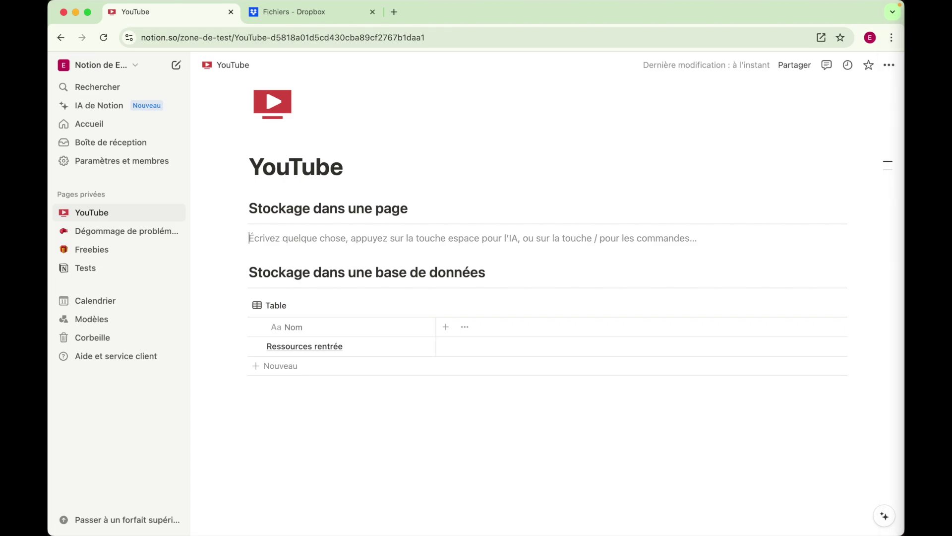
# - Switch to Dropbox and copy the sharing link of the Workbook Rentrée PDF
pyautogui.moveTo(887, 243); pyautogui.dragTo(322, 225)
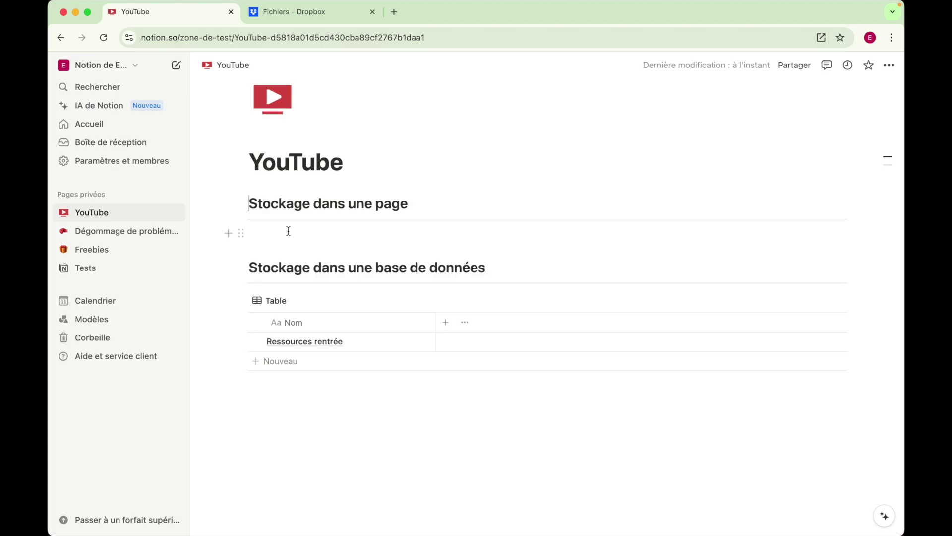
pyautogui.press('Up')
pyautogui.click(287, 15)
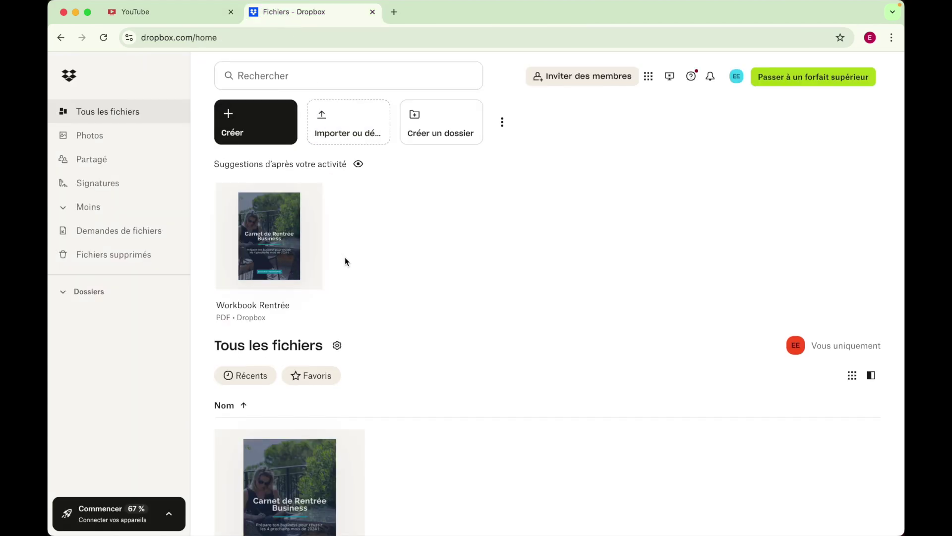
pyautogui.moveTo(322, 199)
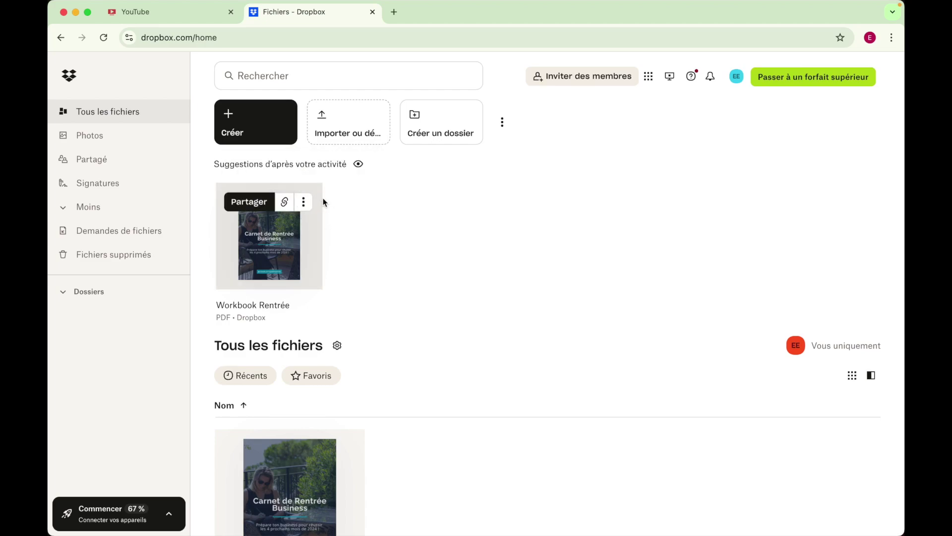
pyautogui.click(285, 203)
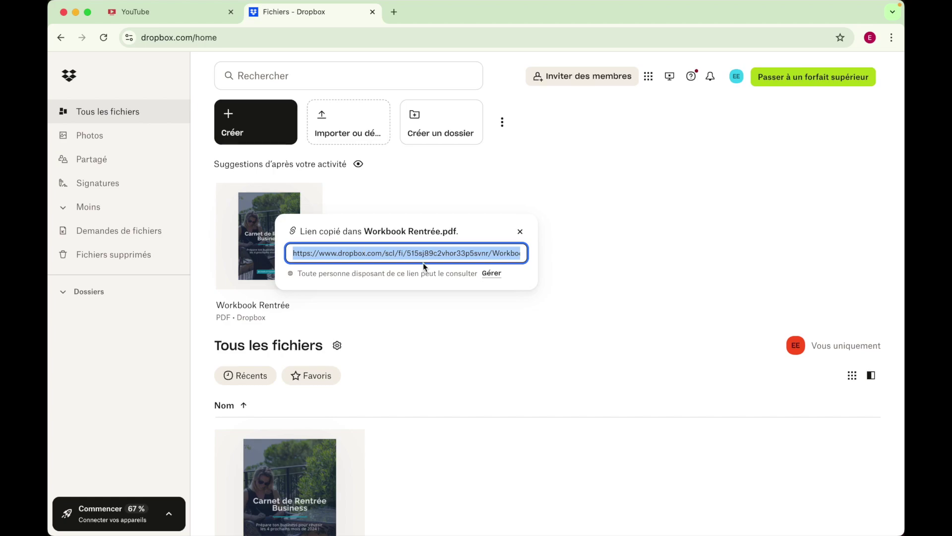
# - Return to the YouTube page in Notion and paste the copied link as a preview (Aperçu) under "Stockage dans une page"
pyautogui.click(172, 13)
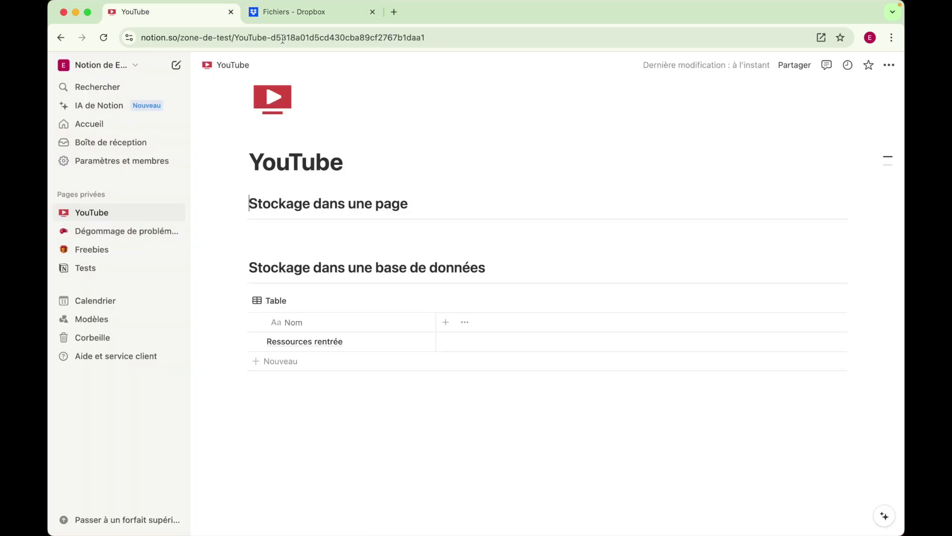
pyautogui.click(267, 232)
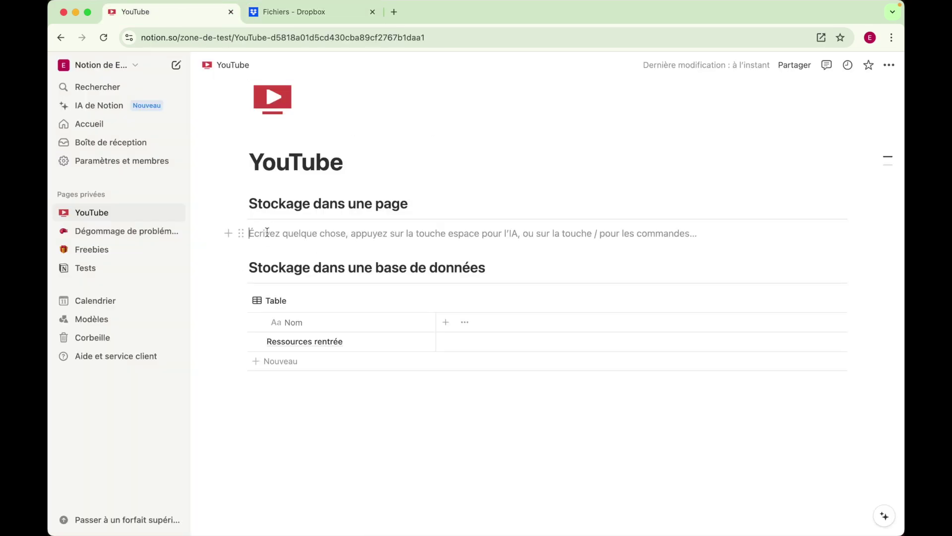
pyautogui.press('super+v')
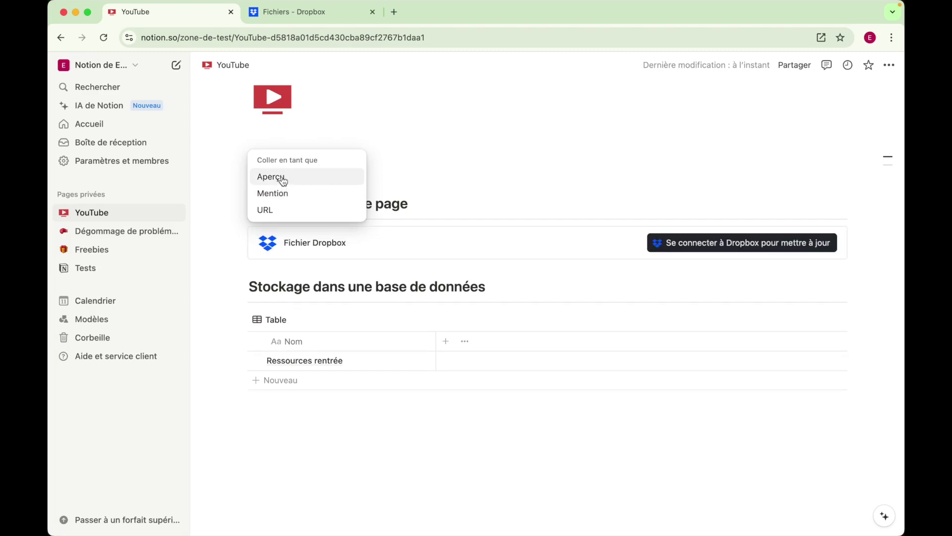
pyautogui.click(281, 177)
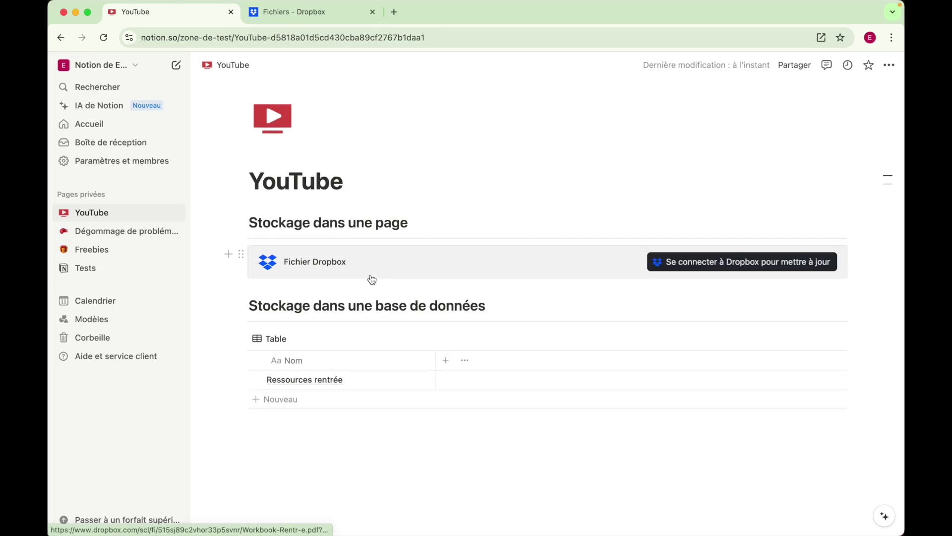
# - Connect to Dropbox to update the pasted file preview, close the side page and inspect the Workbook Rentrée block
pyautogui.click(711, 263)
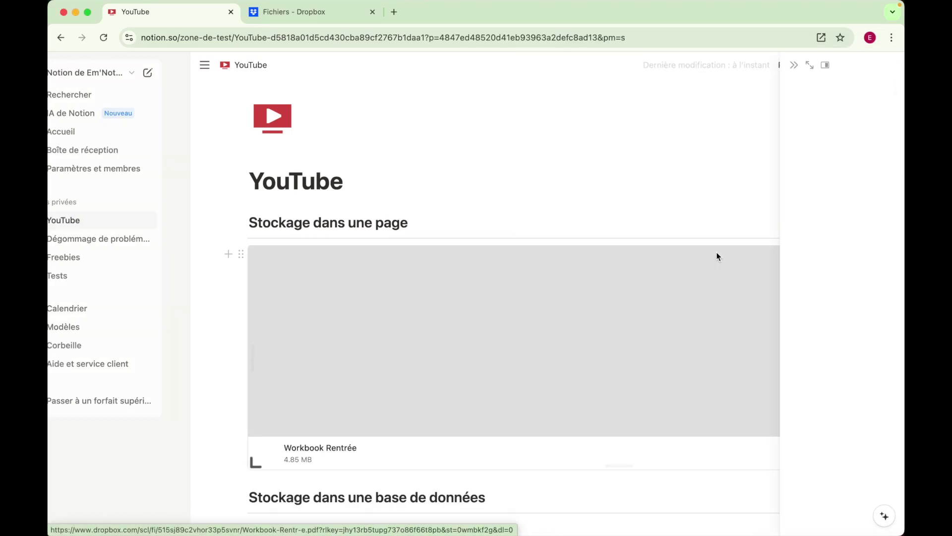
pyautogui.click(717, 253)
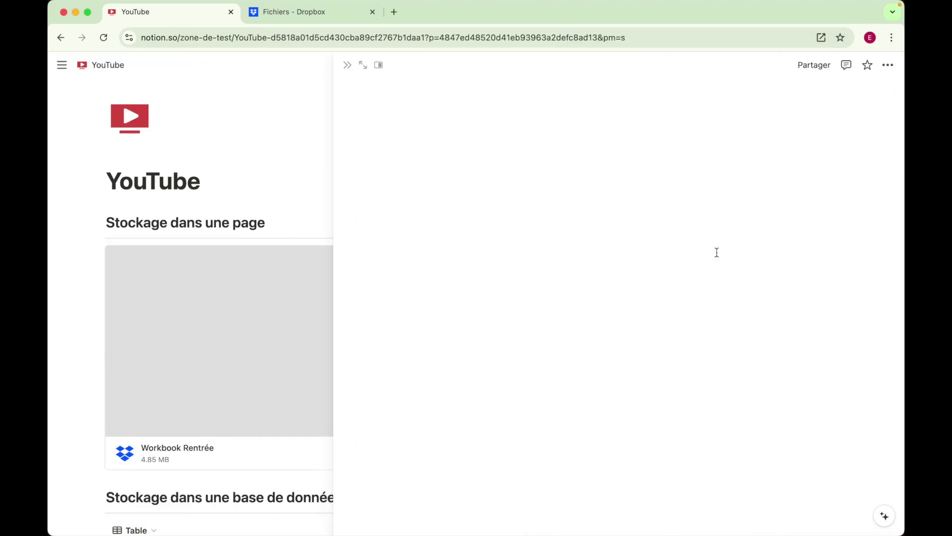
pyautogui.click(348, 65)
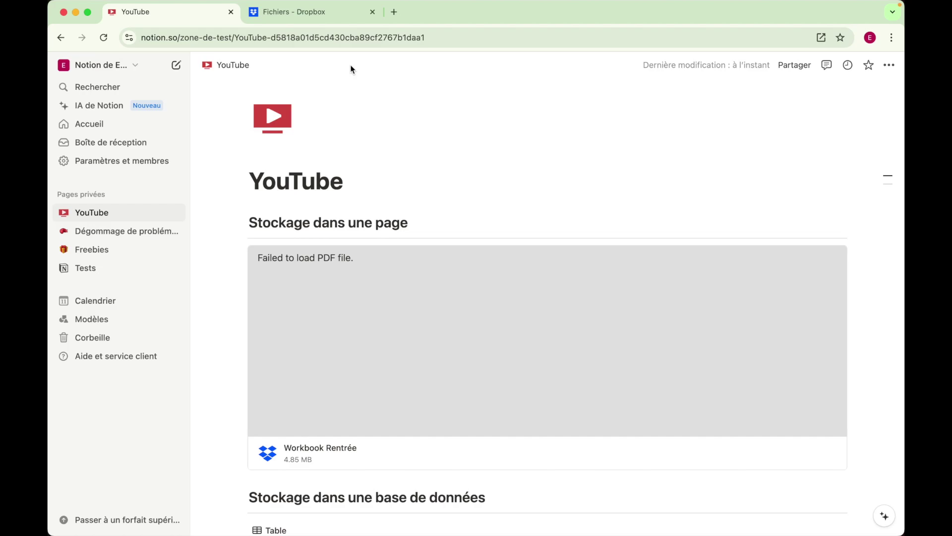
pyautogui.scroll(-3, 426, 149)
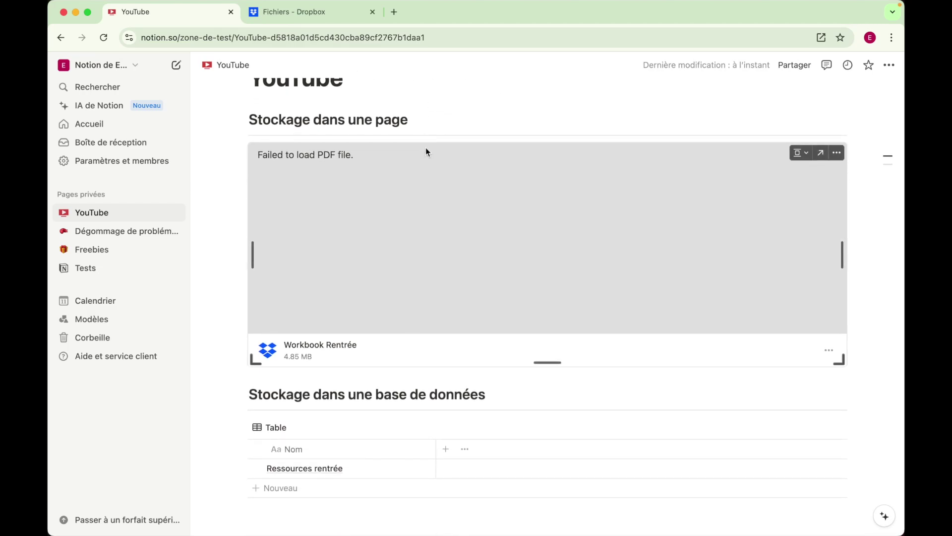
pyautogui.scroll(-4, 556, 251)
pyautogui.scroll(5, 556, 252)
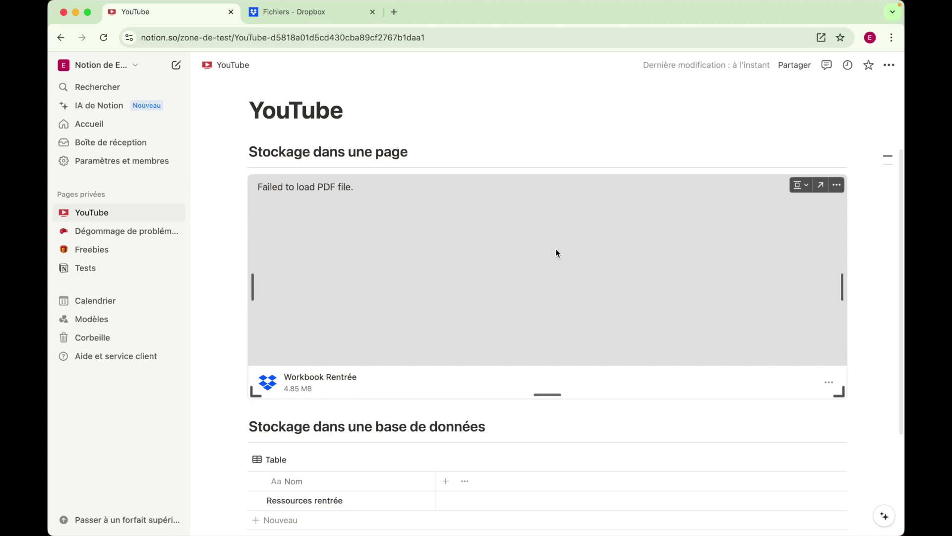
pyautogui.moveTo(259, 188); pyautogui.dragTo(353, 193)
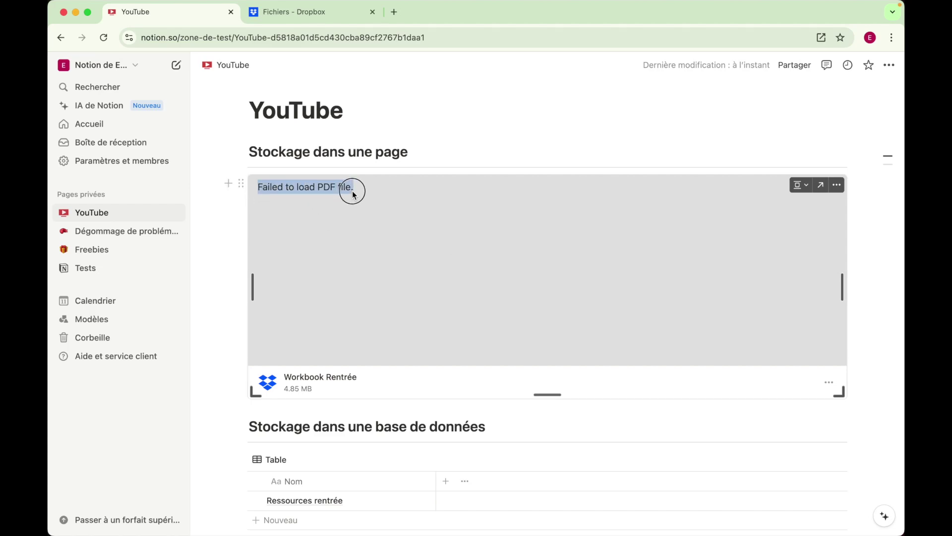
pyautogui.click(407, 209)
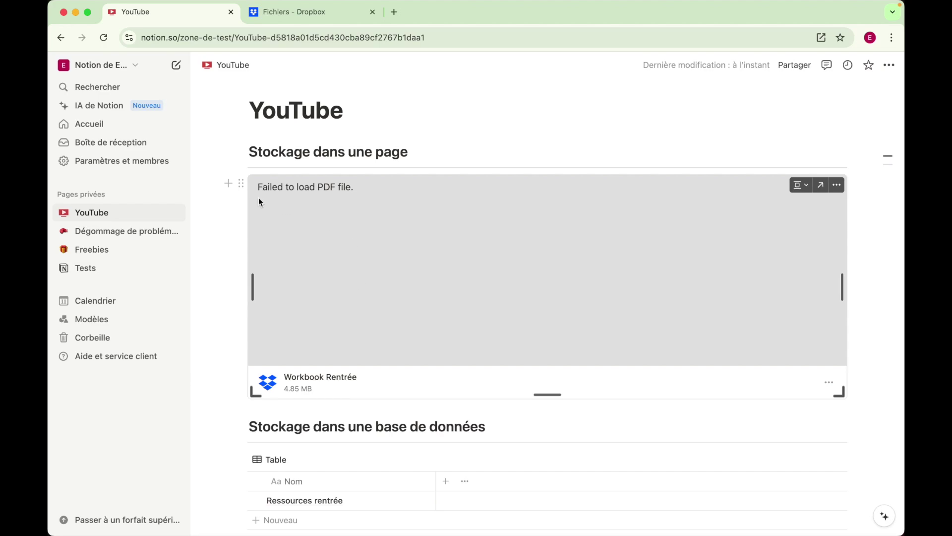
# - Replace the Workbook Rentrée preview block with the same Dropbox link pasted as a mention
pyautogui.click(241, 183)
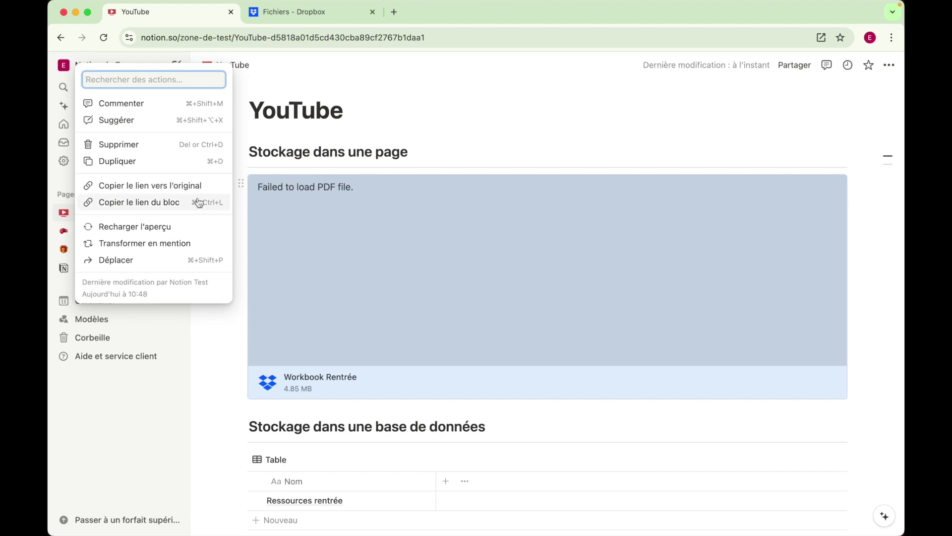
pyautogui.click(144, 145)
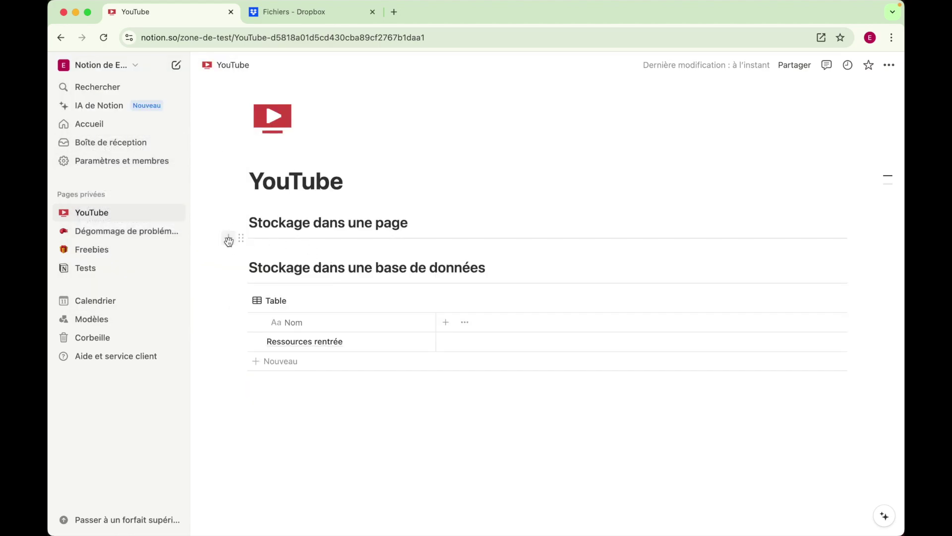
pyautogui.click(229, 240)
pyautogui.press('super+v')
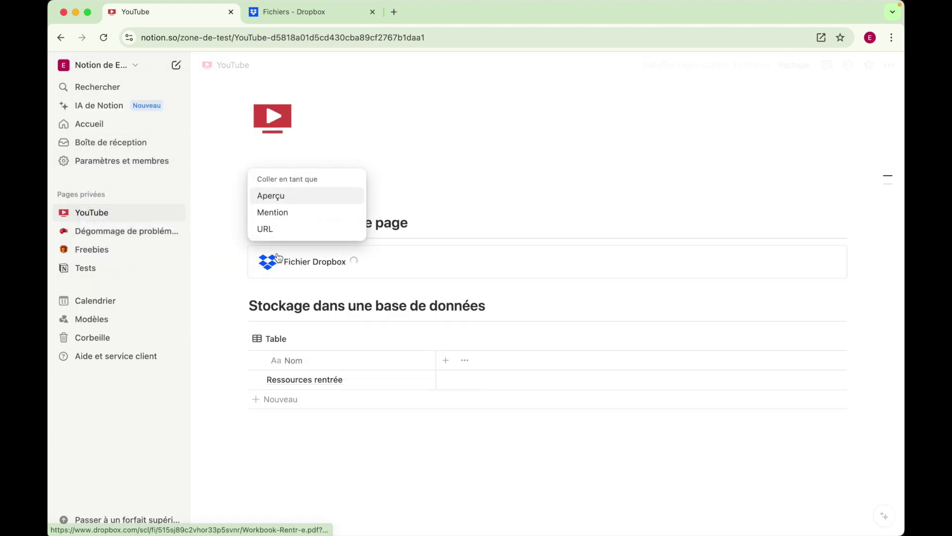
pyautogui.click(277, 212)
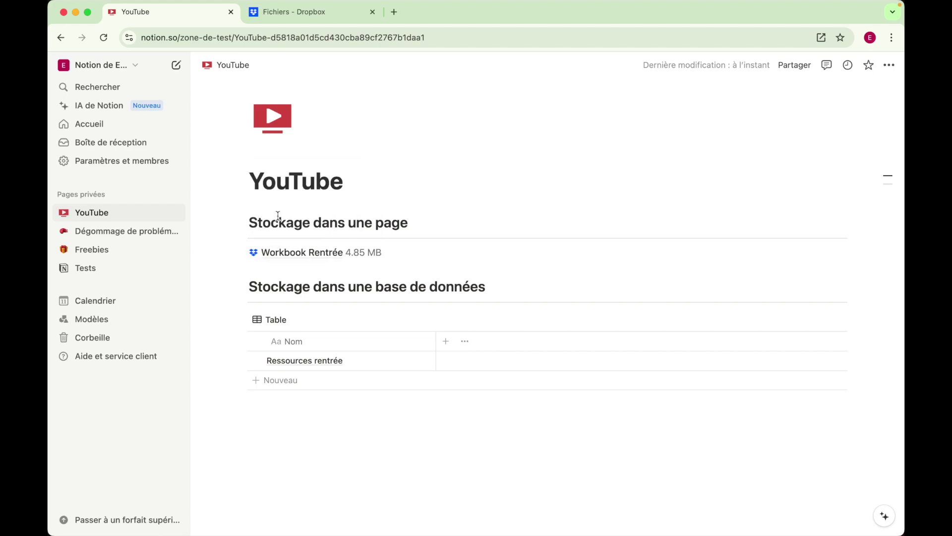
# - Open the Workbook Rentrée mention to view the PDF in Dropbox, and close the file's tab
pyautogui.moveTo(330, 254)
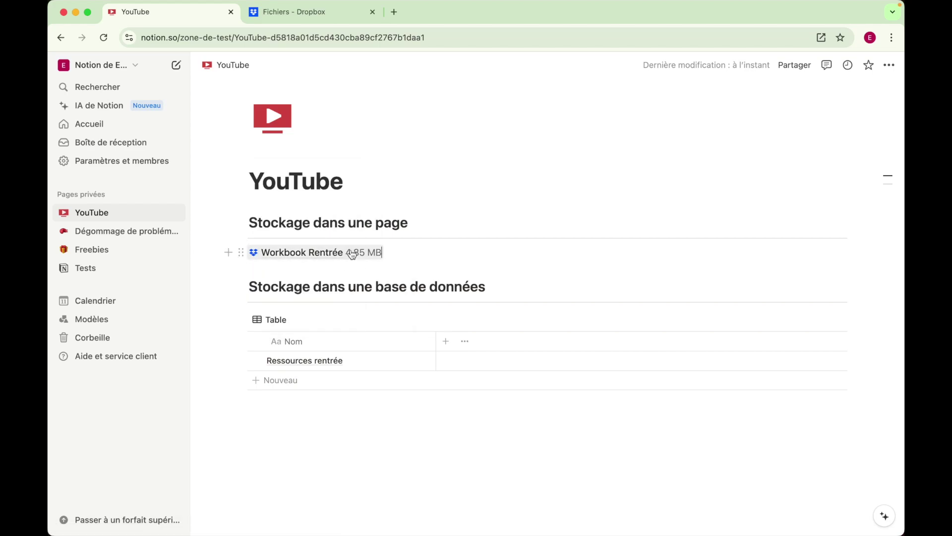
pyautogui.moveTo(372, 258)
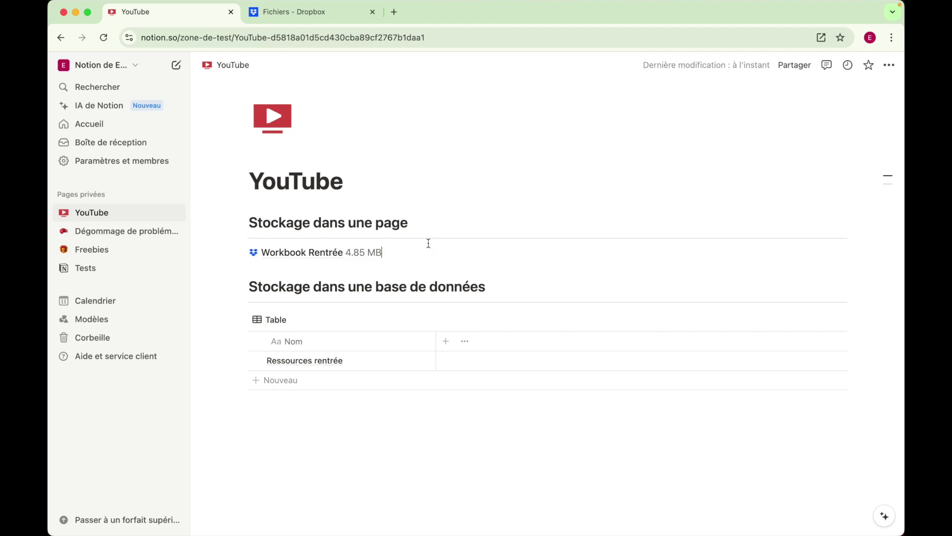
pyautogui.click(292, 254)
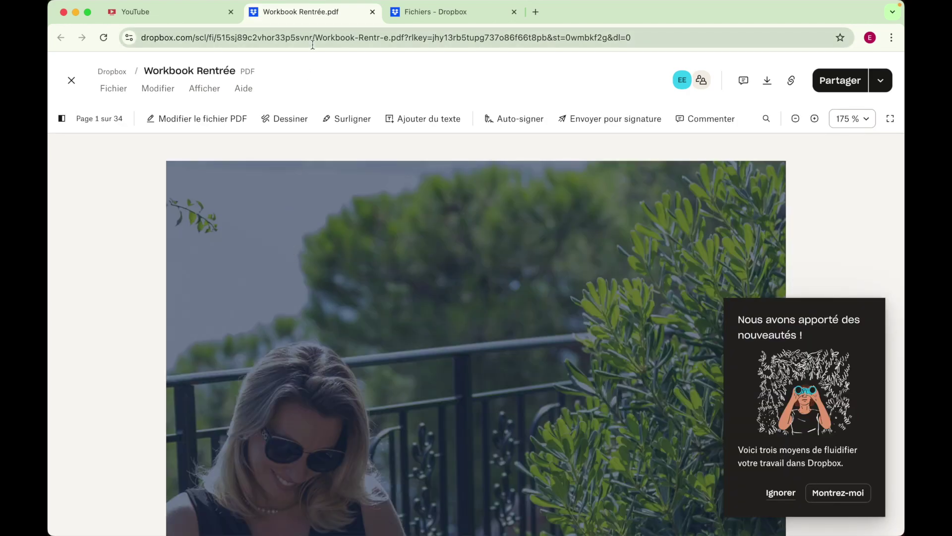
pyautogui.click(373, 11)
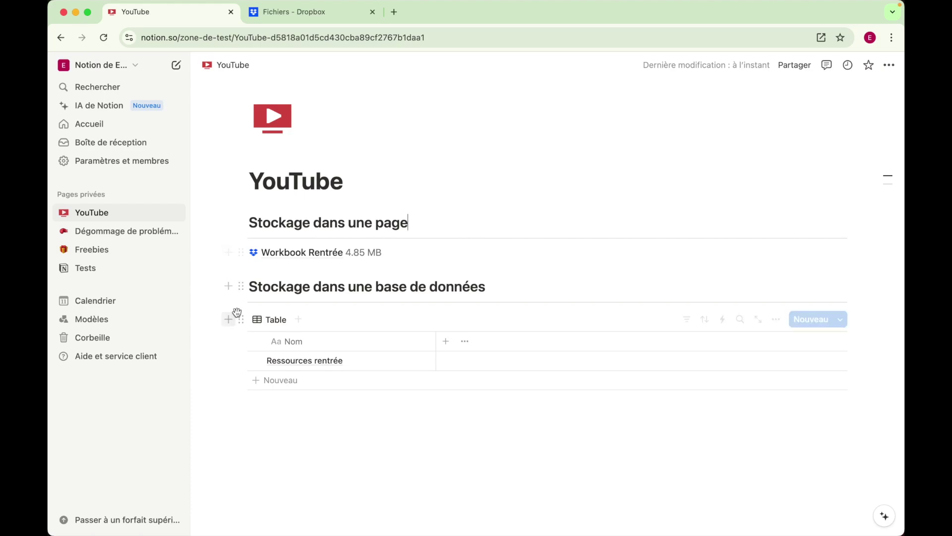
# - Add a property of type URL to the table under "Stockage dans une base de données"
pyautogui.scroll(-1, 236, 312)
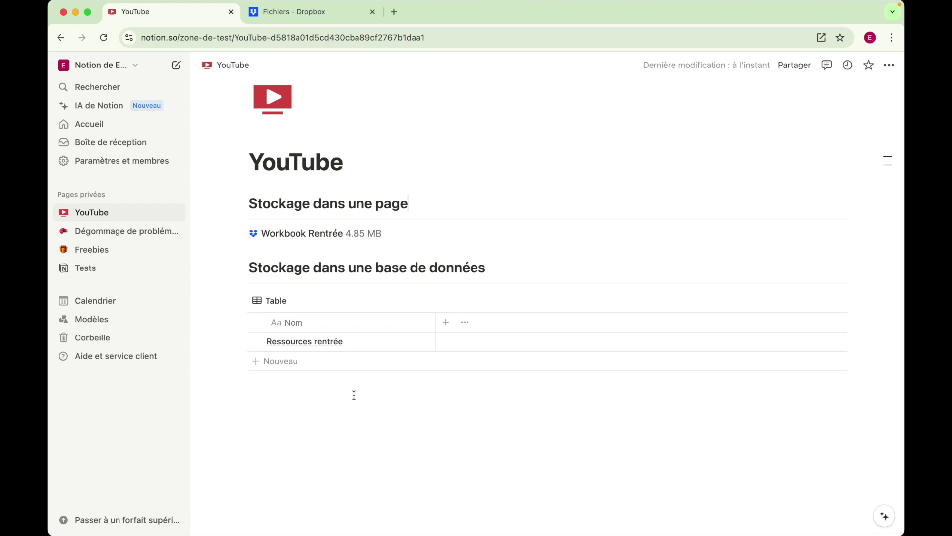
pyautogui.click(446, 323)
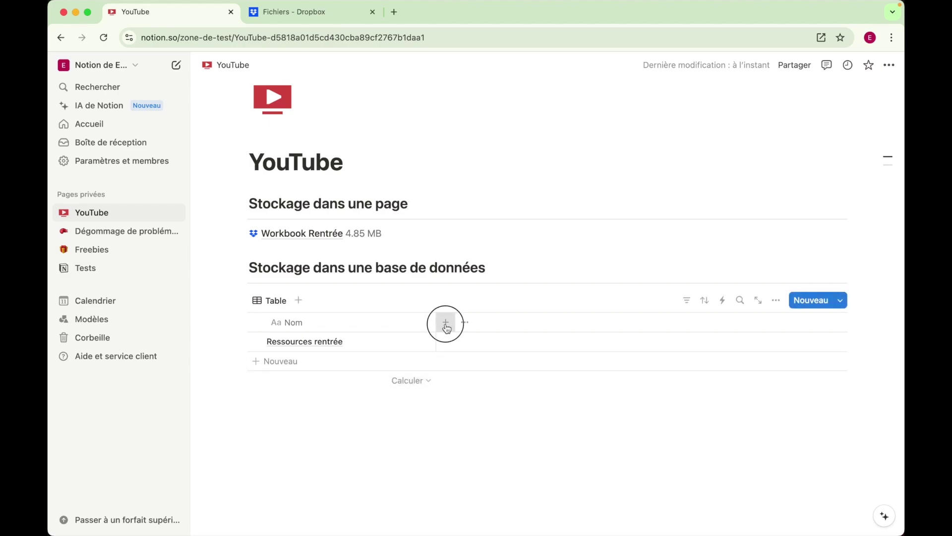
pyautogui.scroll(-5, 751, 362)
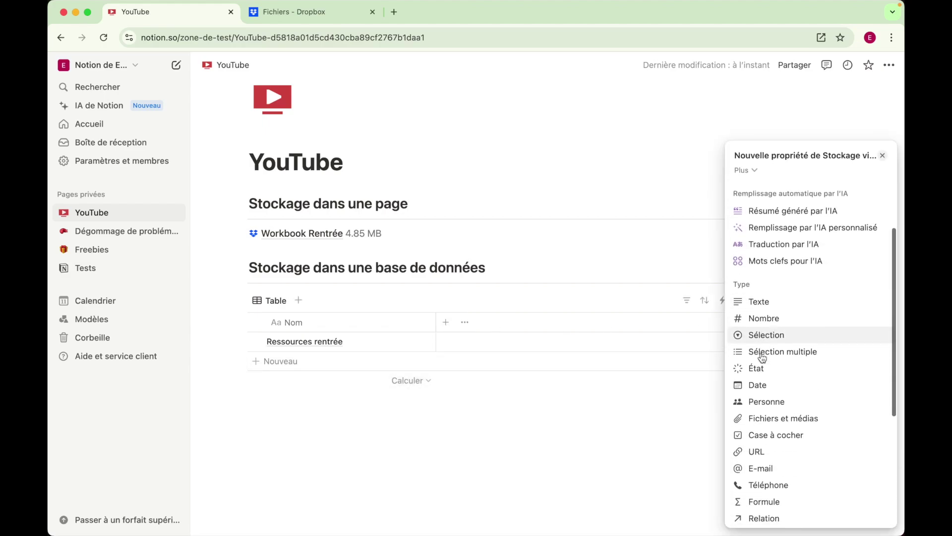
pyautogui.click(750, 362)
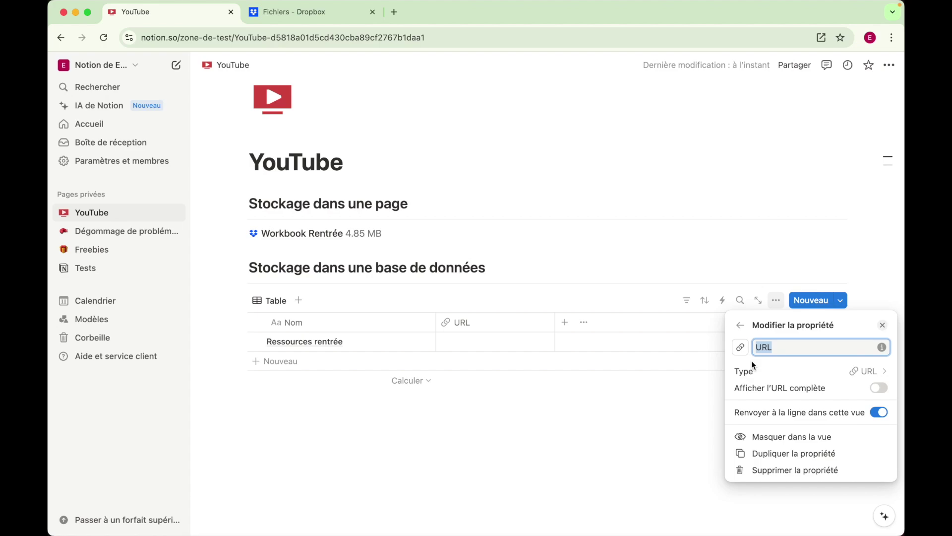
pyautogui.click(484, 345)
# - Paste the Dropbox link into the URL cell of the Ressources rentrée row and open it to check the PDF
pyautogui.click(472, 346)
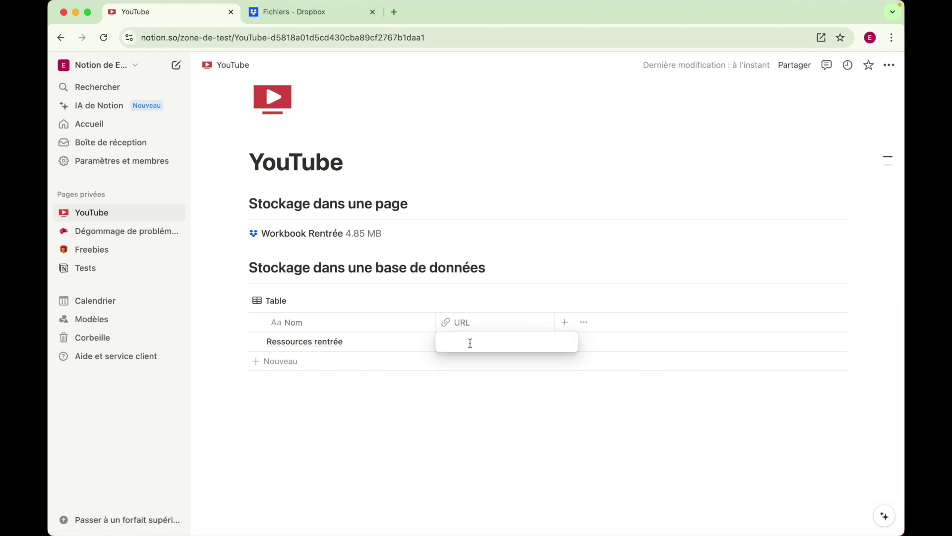
pyautogui.press('super+v')
pyautogui.click(472, 407)
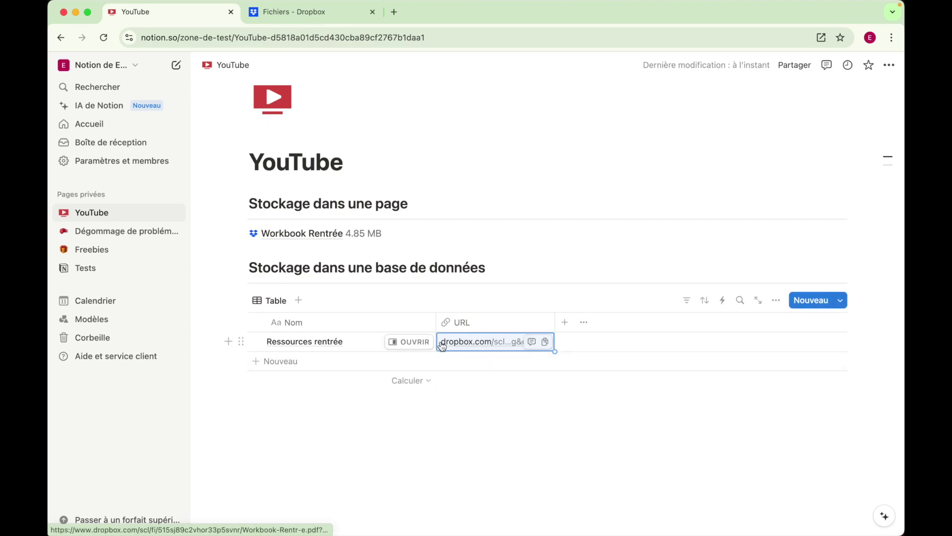
pyautogui.click(469, 345)
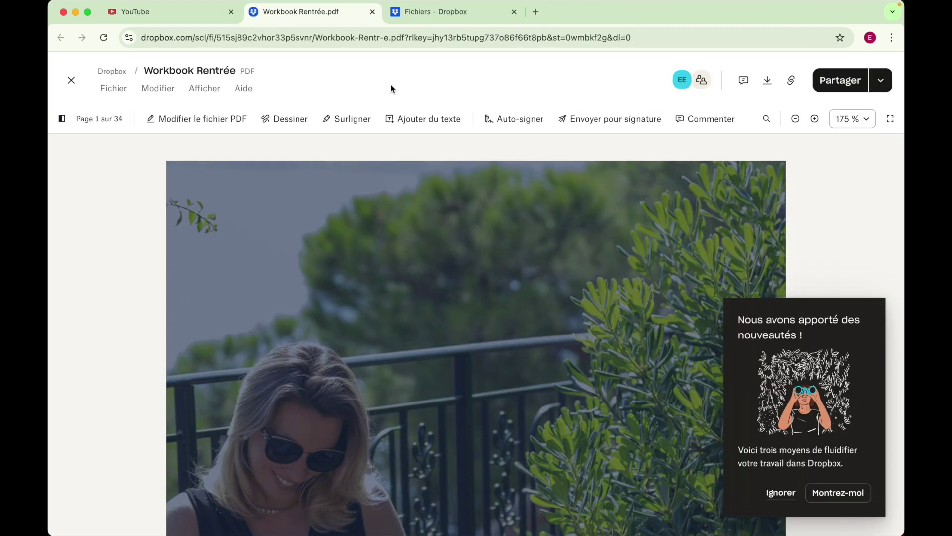
pyautogui.click(372, 12)
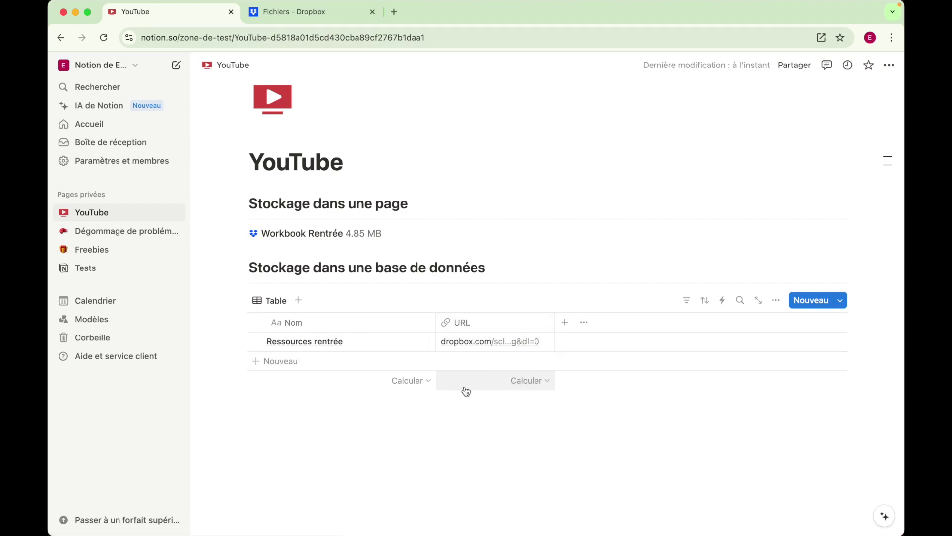
# - Add a Google Drive Fichier connection property to the database table
pyautogui.click(565, 323)
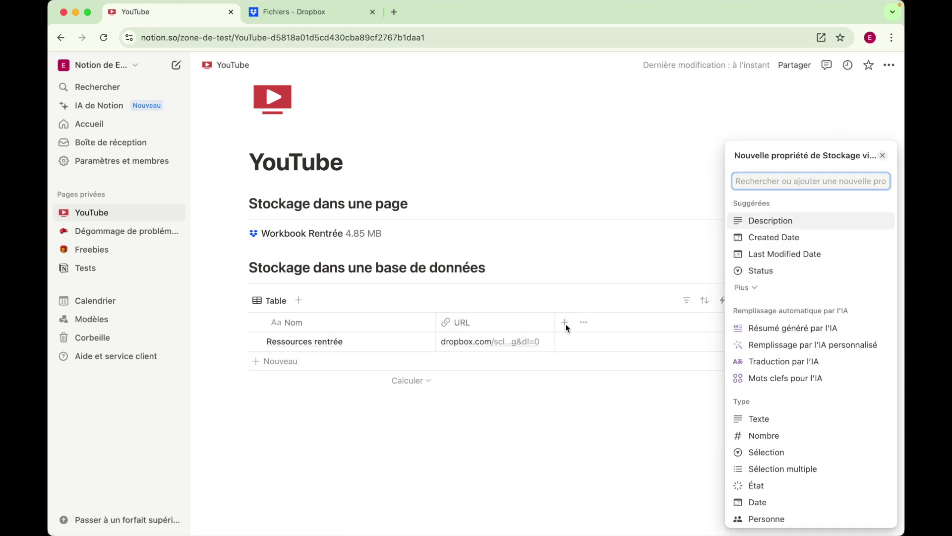
pyautogui.scroll(-5, 808, 391)
pyautogui.scroll(-3, 808, 395)
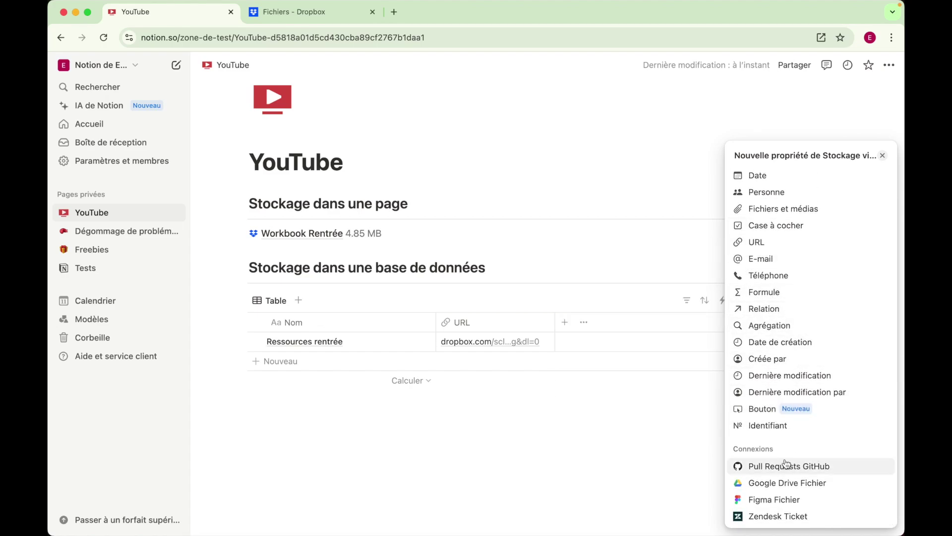
pyautogui.click(795, 485)
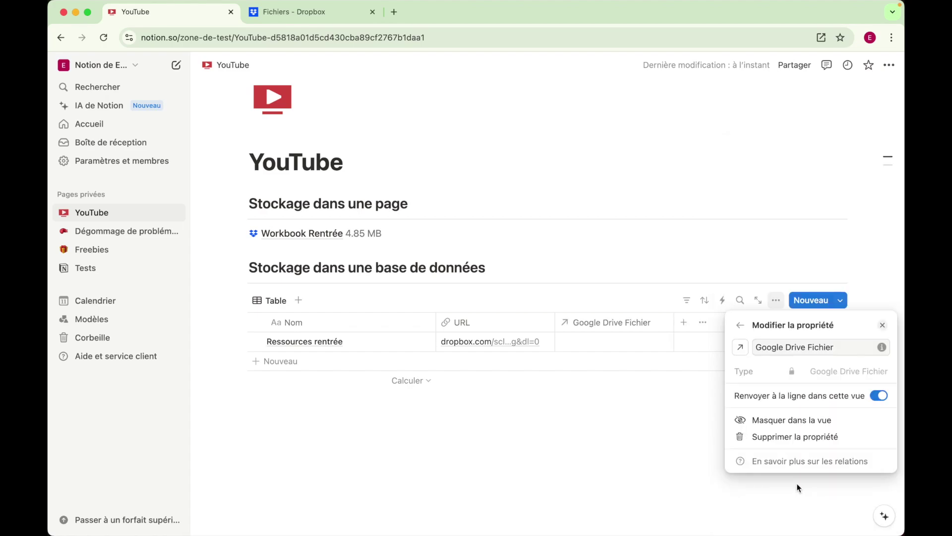
pyautogui.click(678, 469)
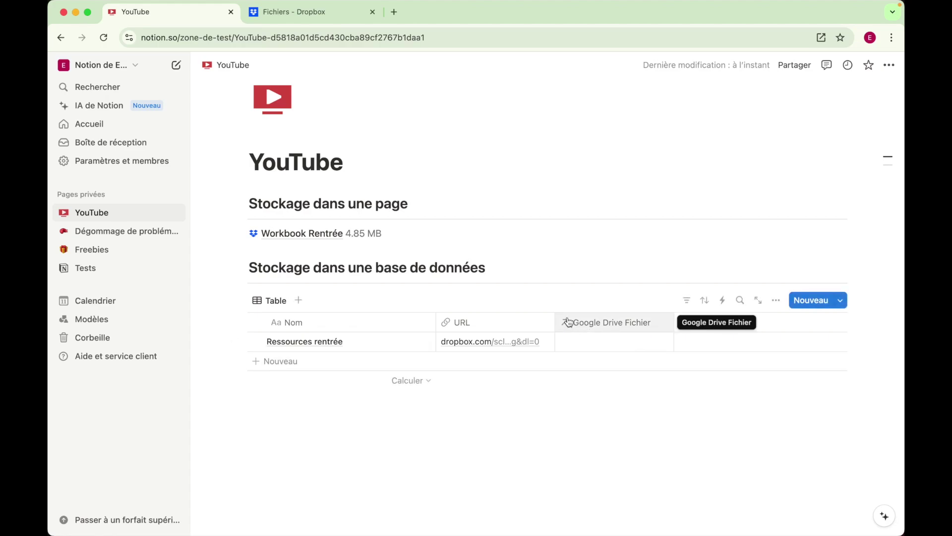
# - Connect the Google Drive account to Notion from the Google Drive Fichier cell, authorise access, and close the empty side page
pyautogui.click(597, 344)
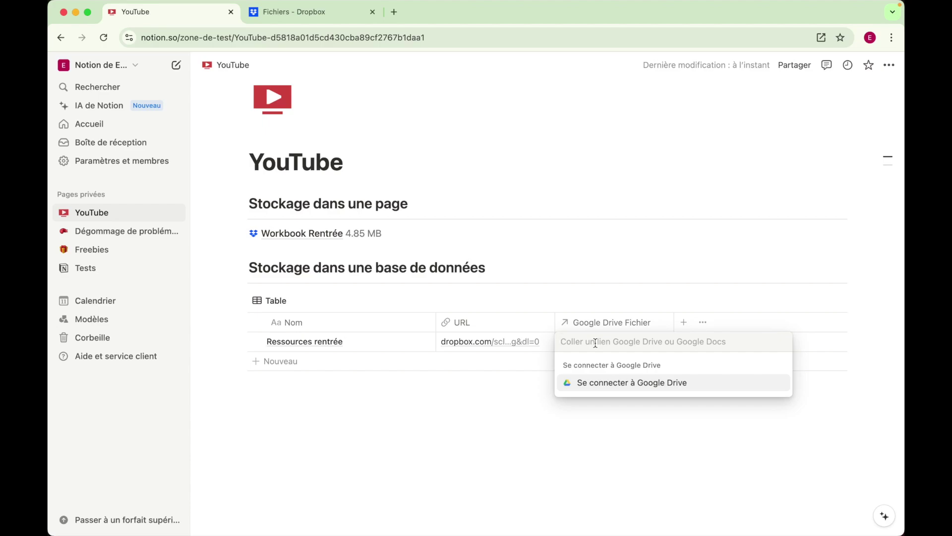
pyautogui.click(617, 388)
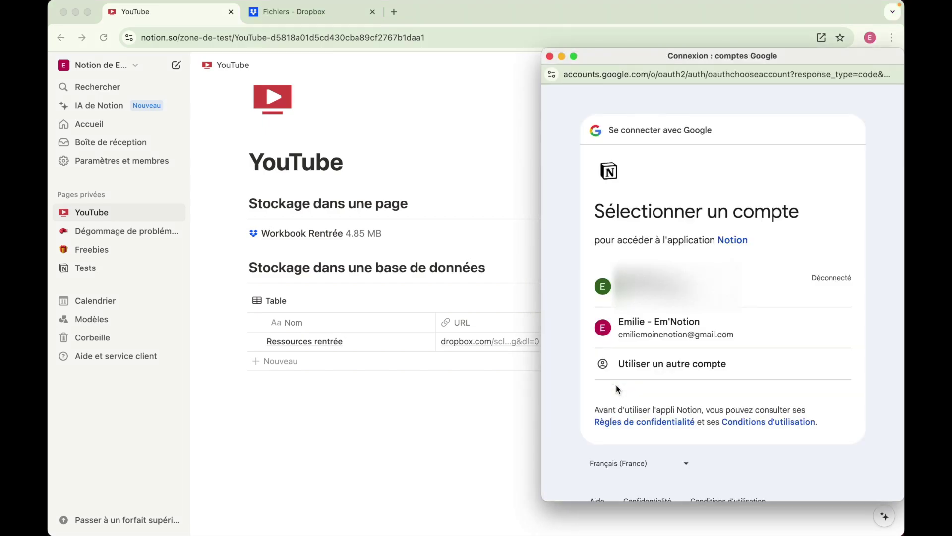
pyautogui.click(685, 332)
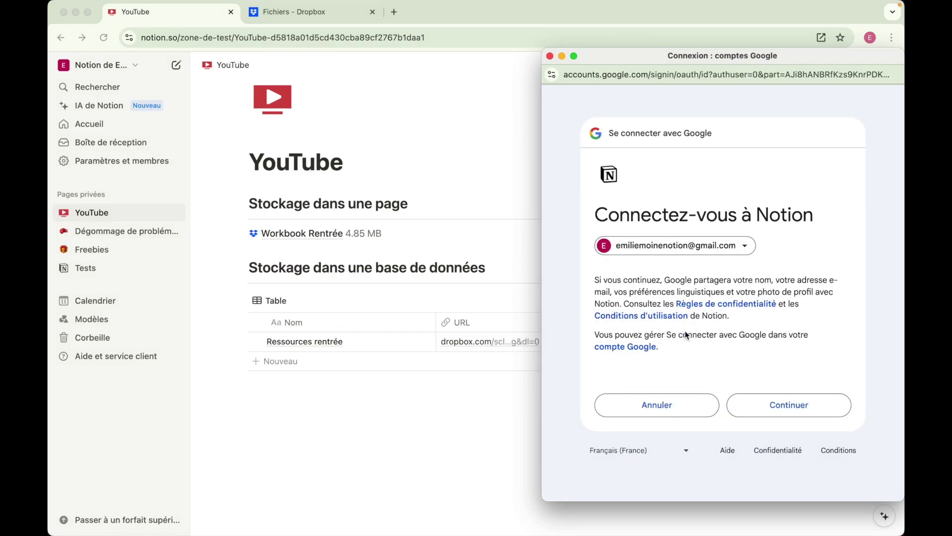
pyautogui.click(779, 408)
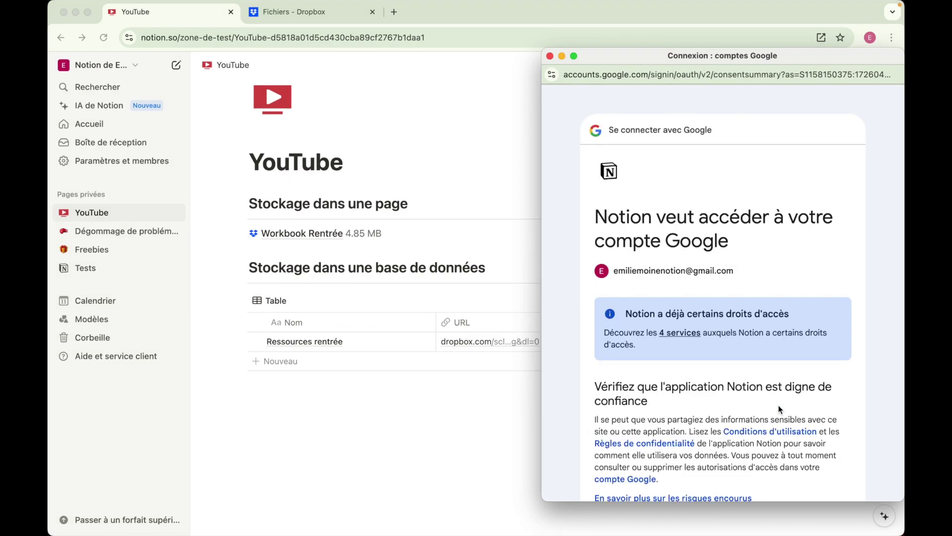
pyautogui.scroll(-5, 778, 405)
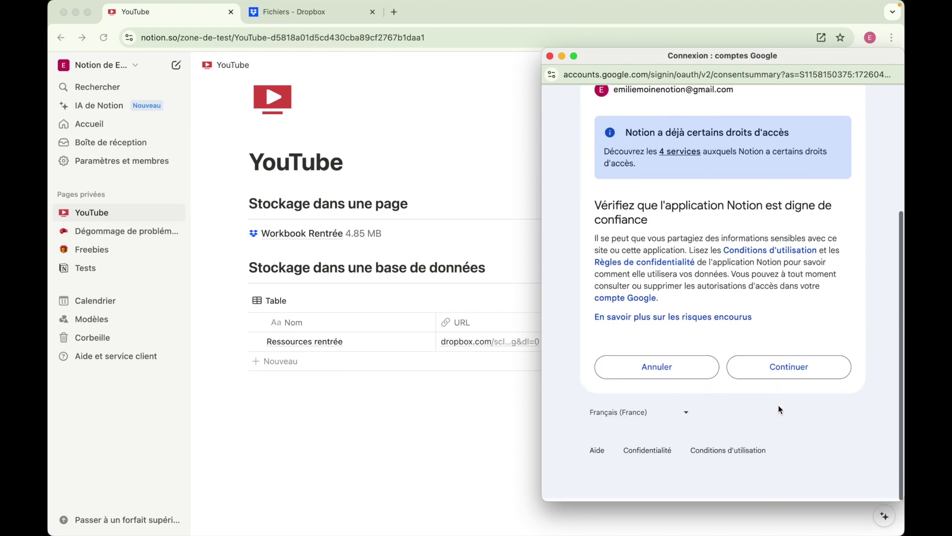
pyautogui.click(788, 370)
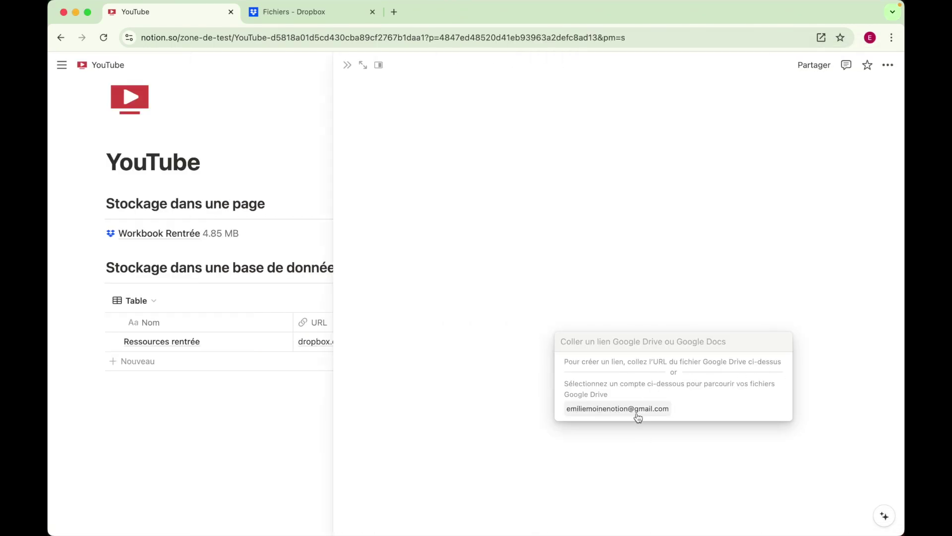
pyautogui.click(348, 66)
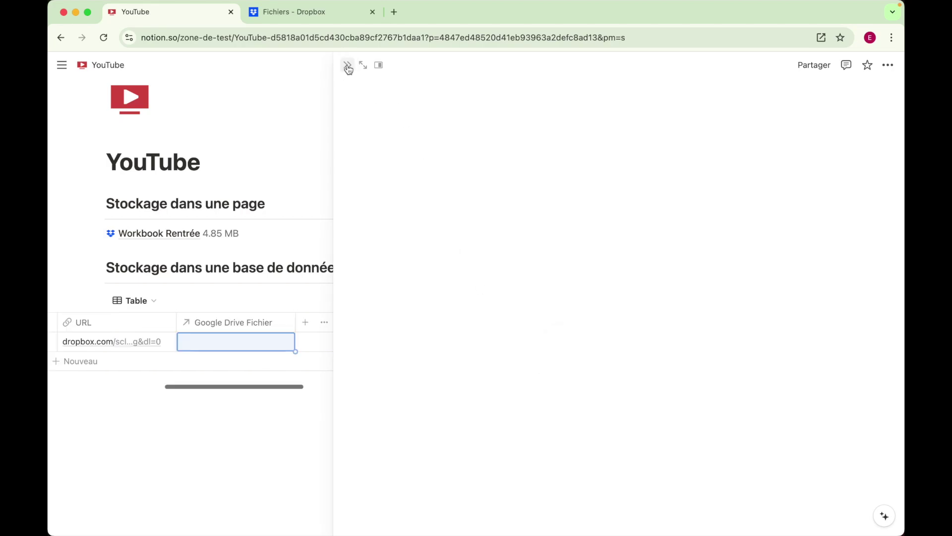
pyautogui.click(347, 65)
# - Link Workbook Rentrée.pdf from the connected Google Drive account in the Ressources rentrée row, and widen the Google Drive Fichier column
pyautogui.click(592, 340)
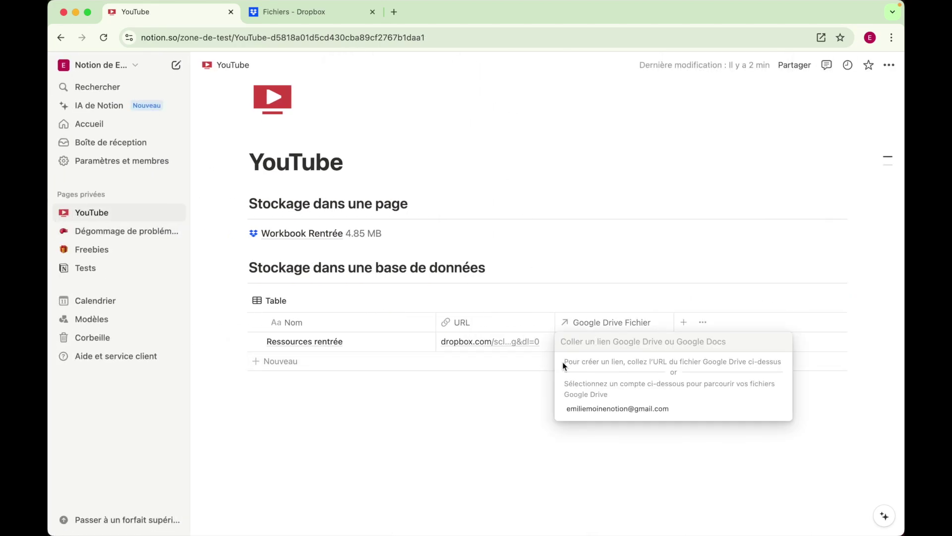
pyautogui.click(596, 409)
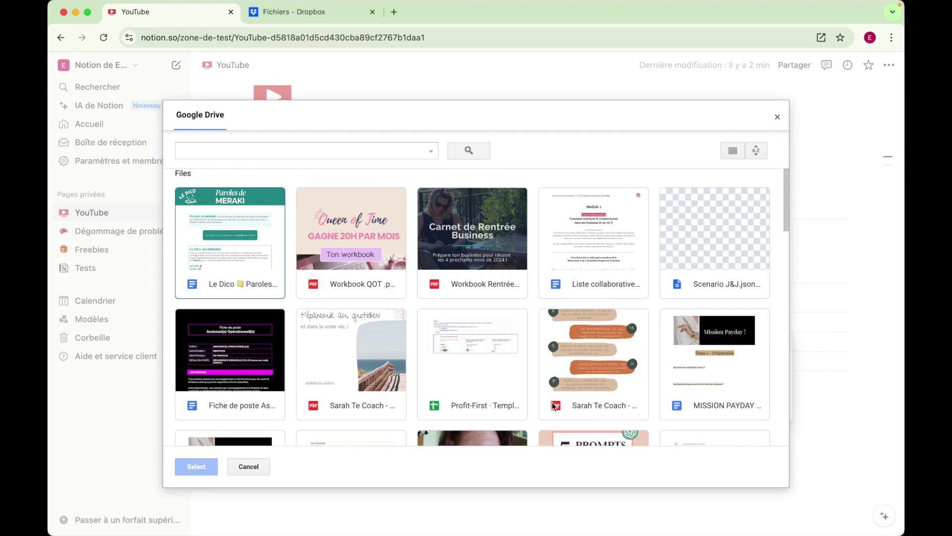
pyautogui.click(470, 253)
pyautogui.click(197, 467)
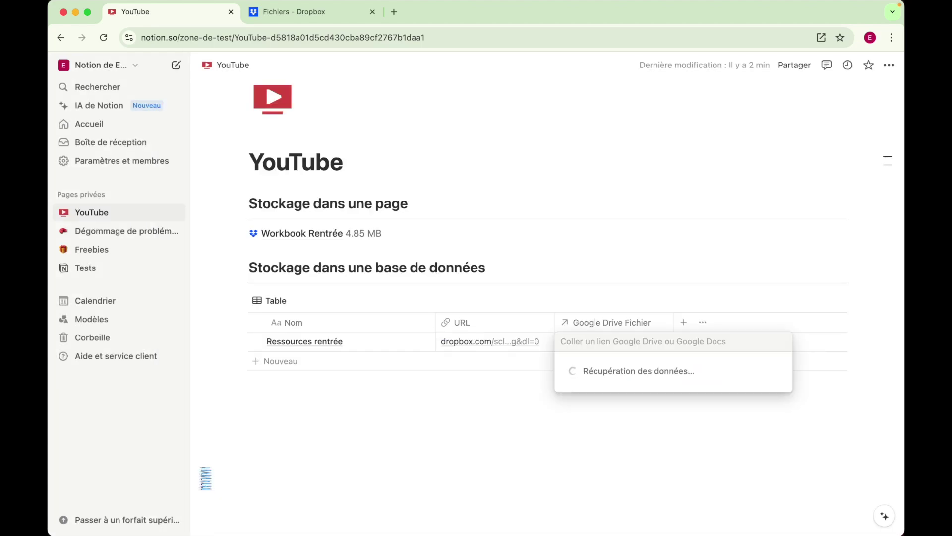
pyautogui.click(466, 445)
pyautogui.moveTo(673, 322); pyautogui.dragTo(680, 322)
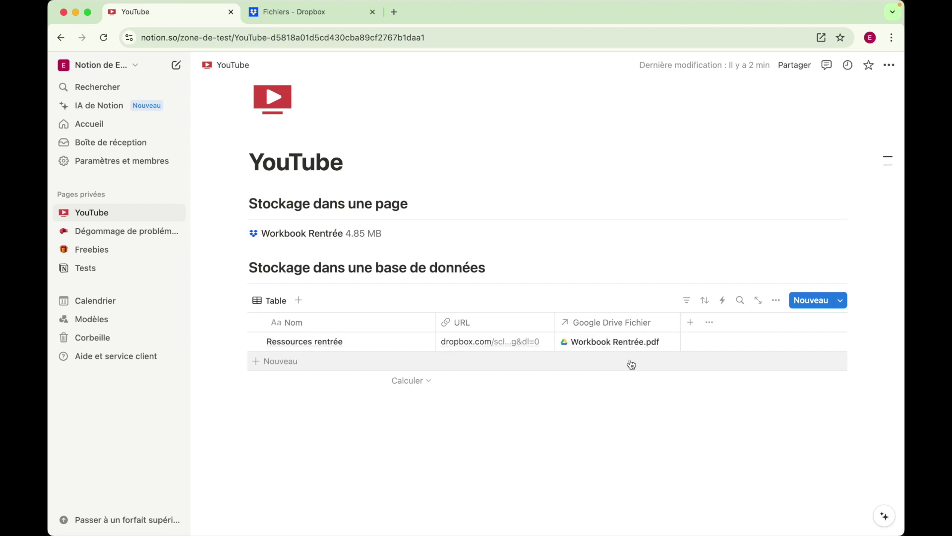
pyautogui.moveTo(681, 320); pyautogui.dragTo(754, 319)
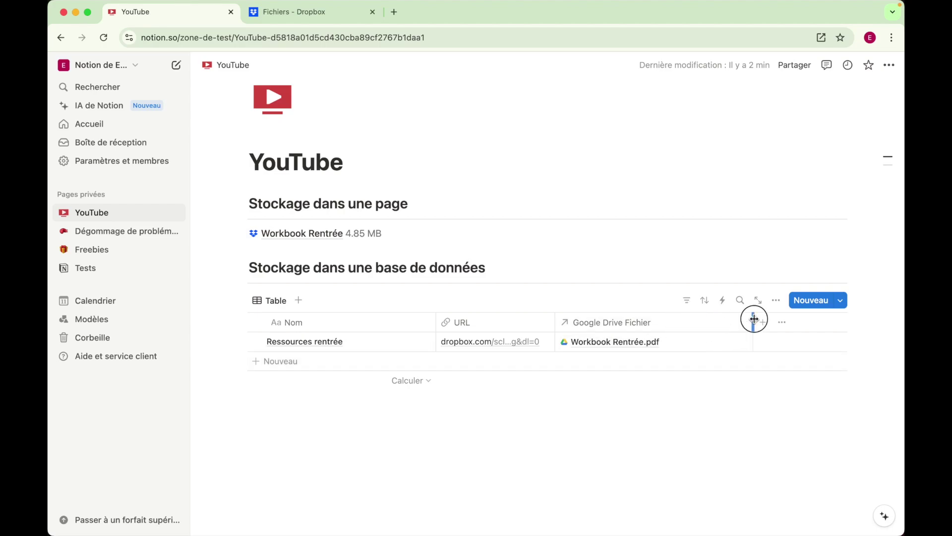
# - Add Workbook QOT .pdf from Google Drive as a second linked file in the Ressources rentrée row
pyautogui.click(707, 341)
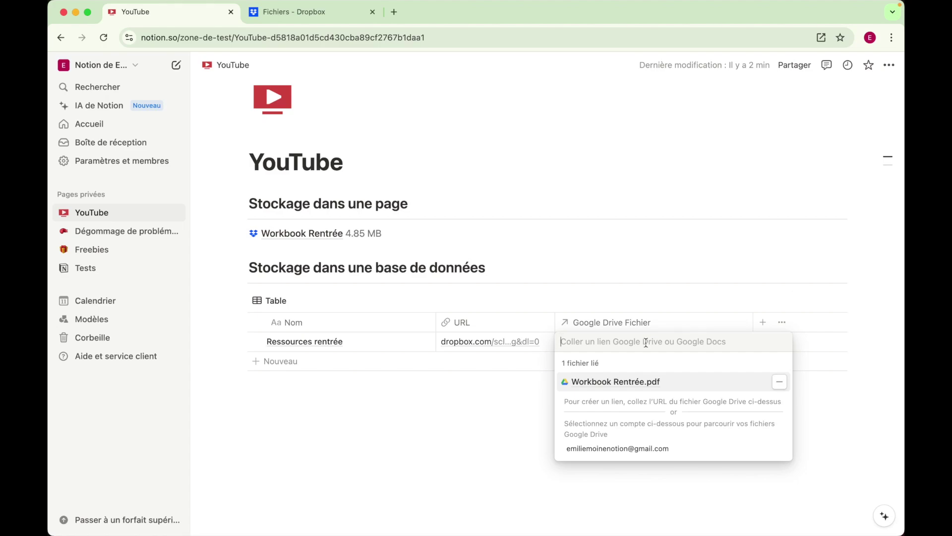
pyautogui.click(612, 448)
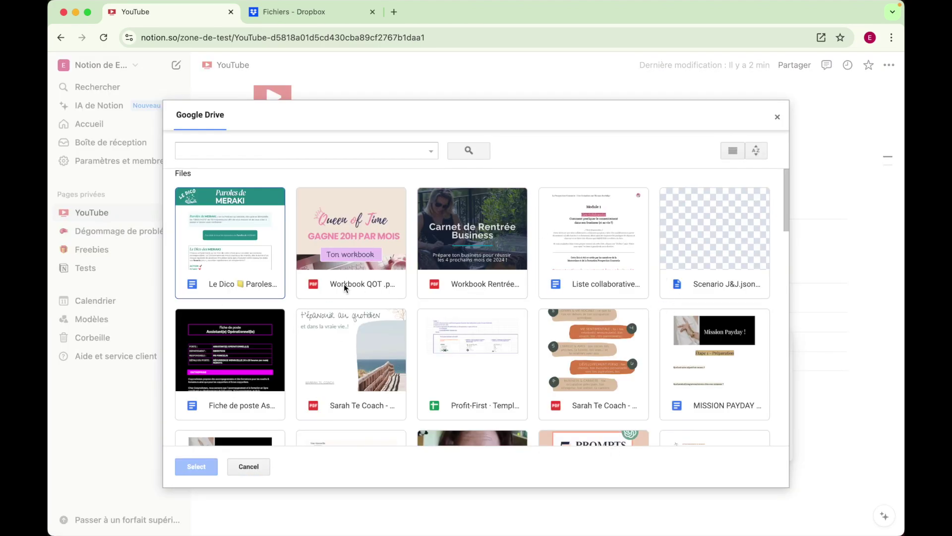
pyautogui.click(346, 230)
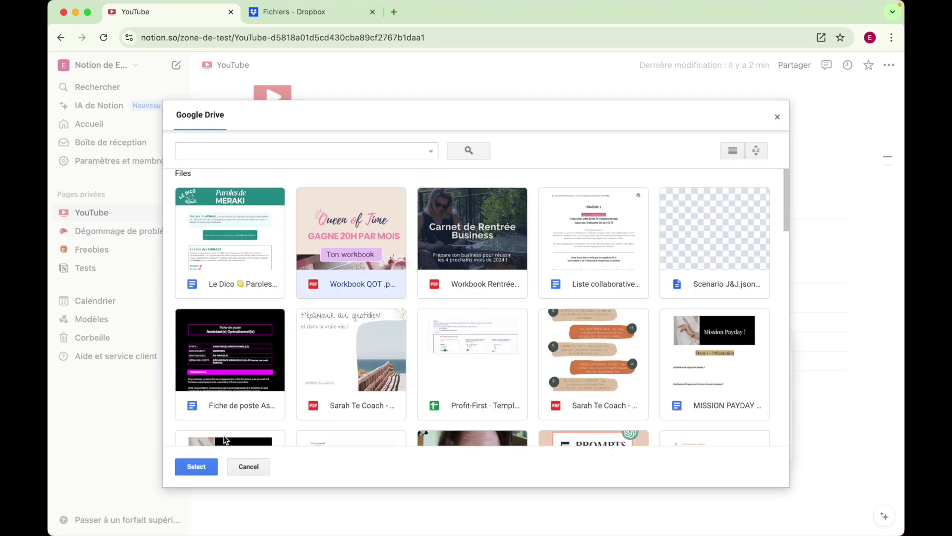
pyautogui.click(196, 468)
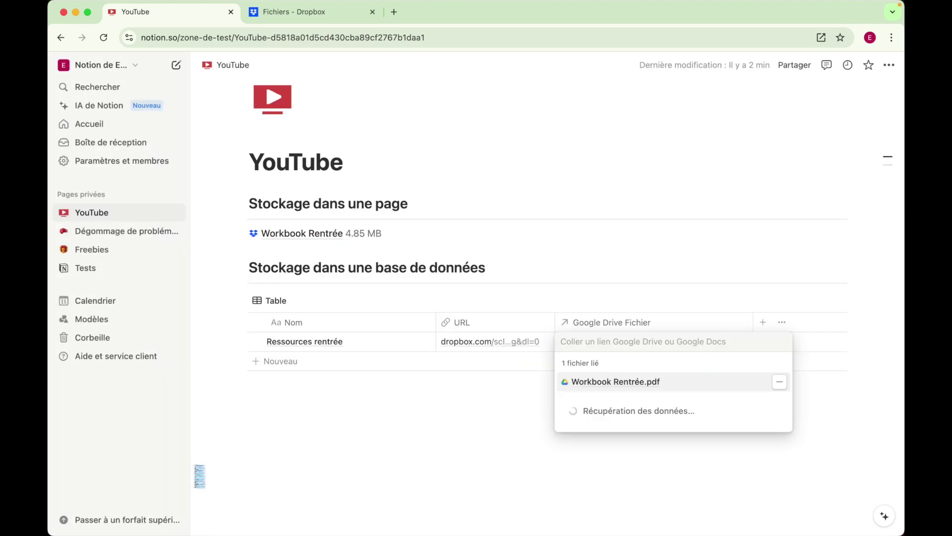
pyautogui.click(495, 435)
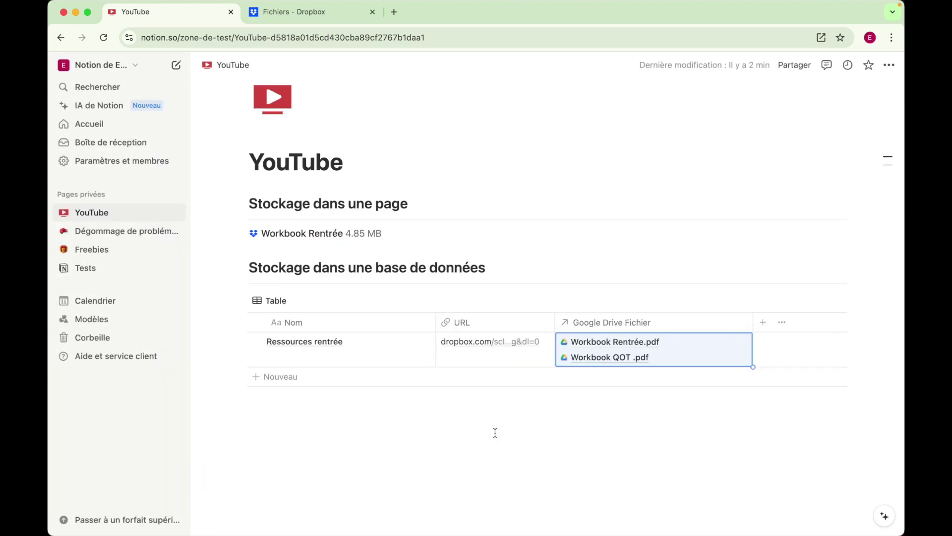
# - Remove Workbook Rentrée.pdf from the linked files in the Google Drive Fichier cell
pyautogui.click(698, 355)
pyautogui.click(779, 382)
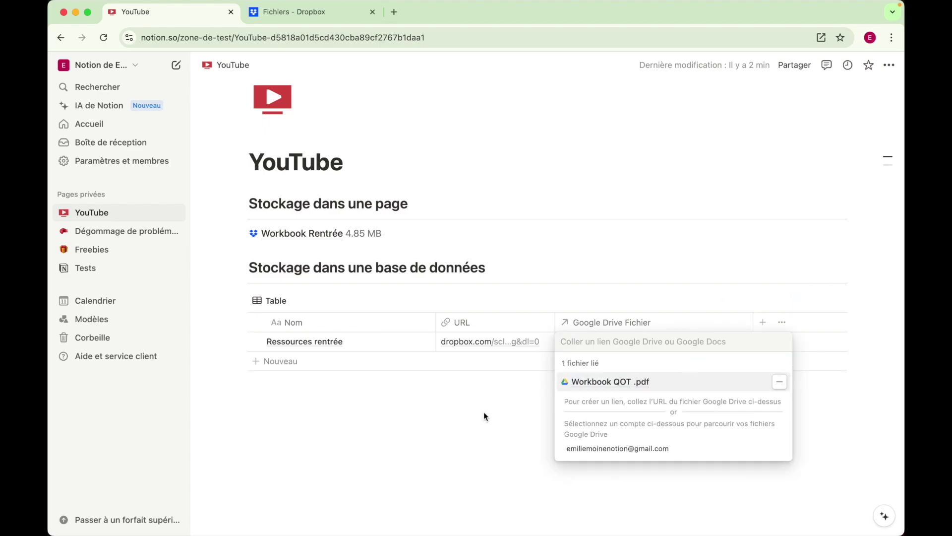
pyautogui.click(478, 421)
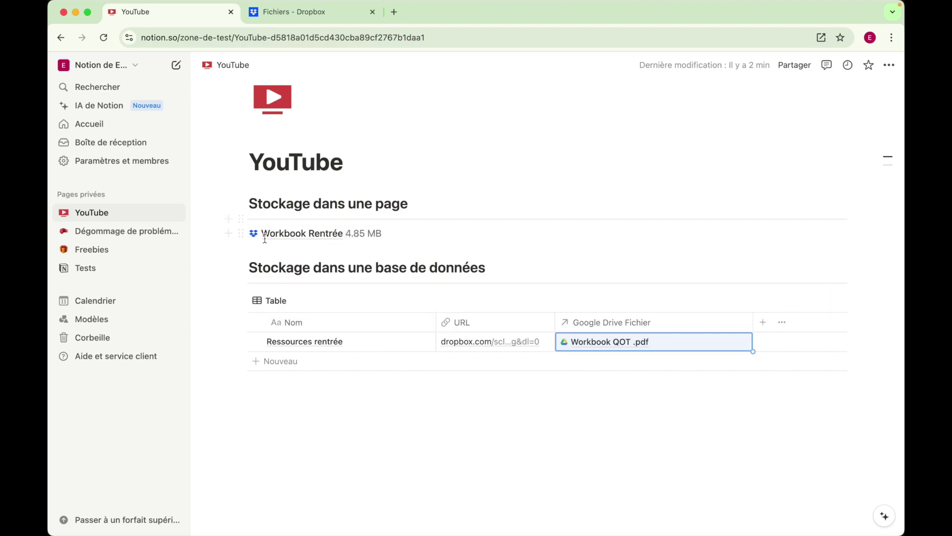
# - Paste the Dropbox link as a Mention in the body of the Ressources rentrée page, and close that page
pyautogui.click(419, 346)
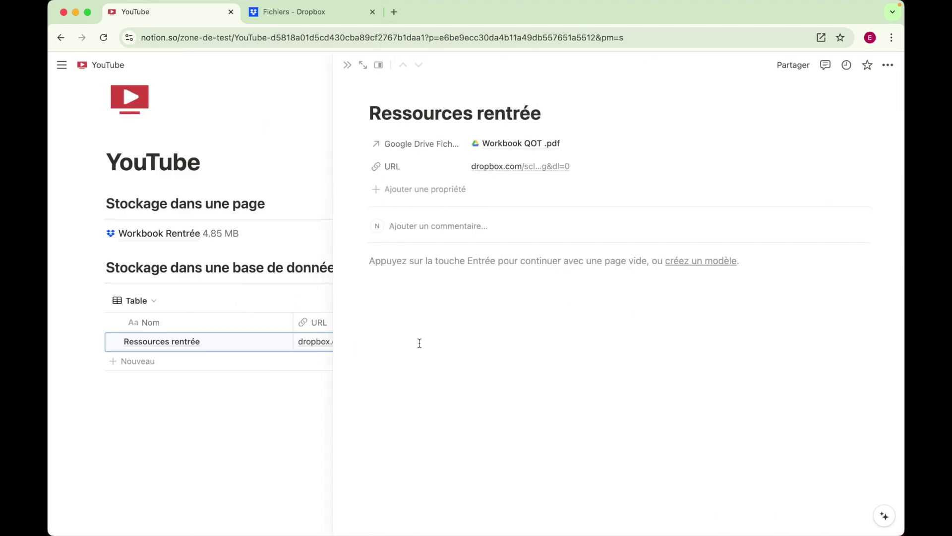
pyautogui.click(417, 262)
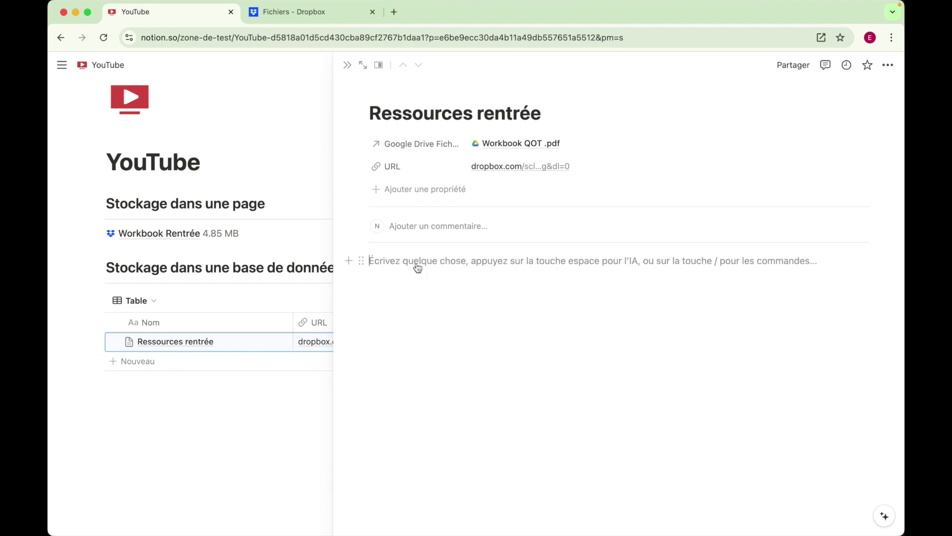
pyautogui.press('super+v')
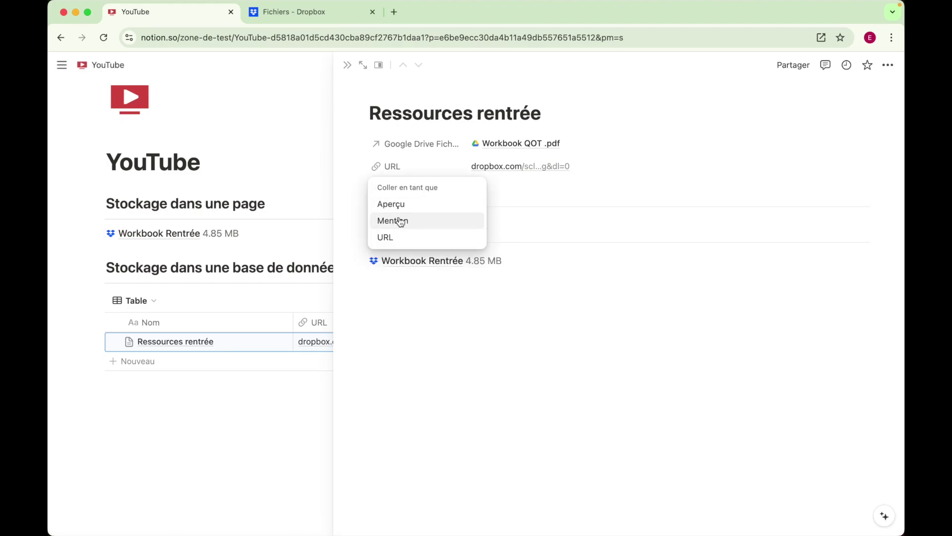
pyautogui.click(401, 221)
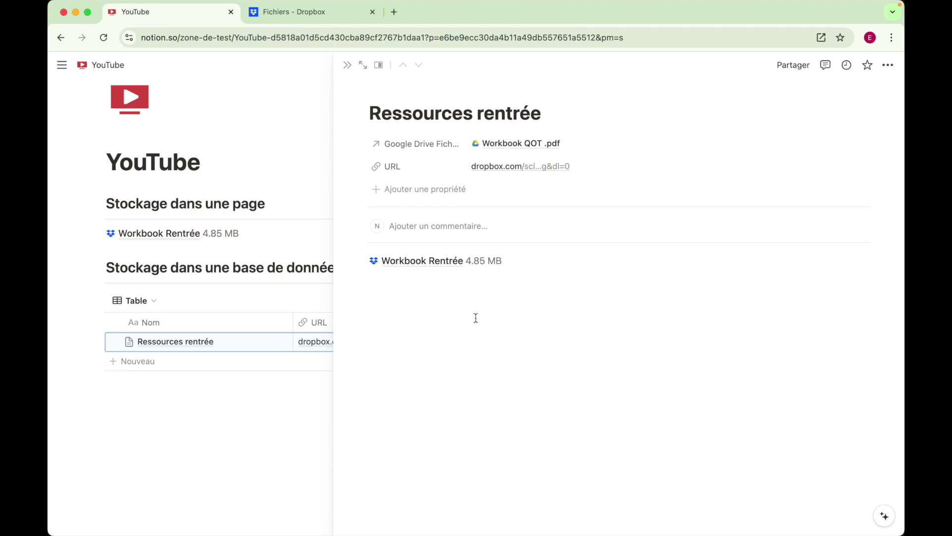
pyautogui.press('Escape')
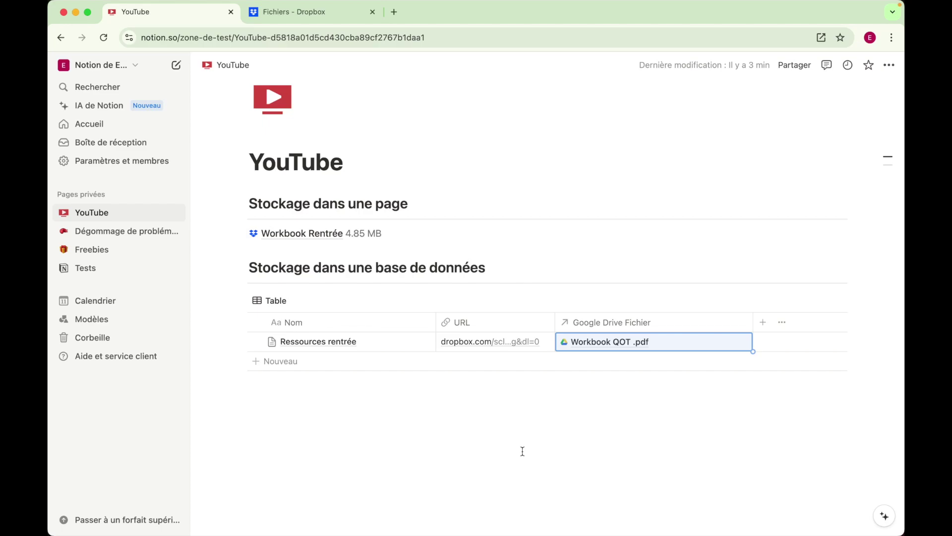